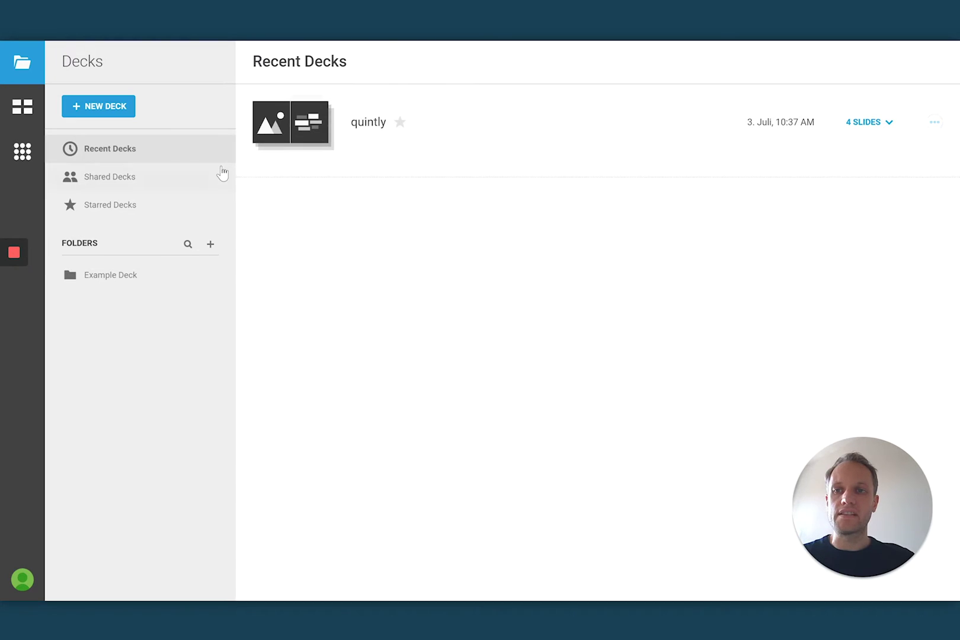
- Create a new deck named Test in the Example Deck folder and open it for editing
click(111, 110)
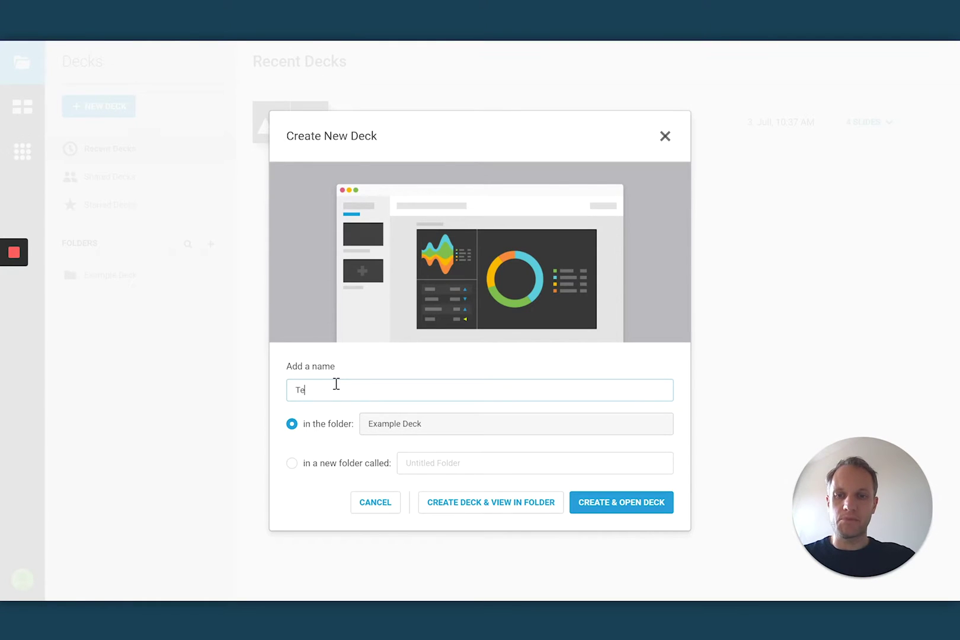
click(619, 502)
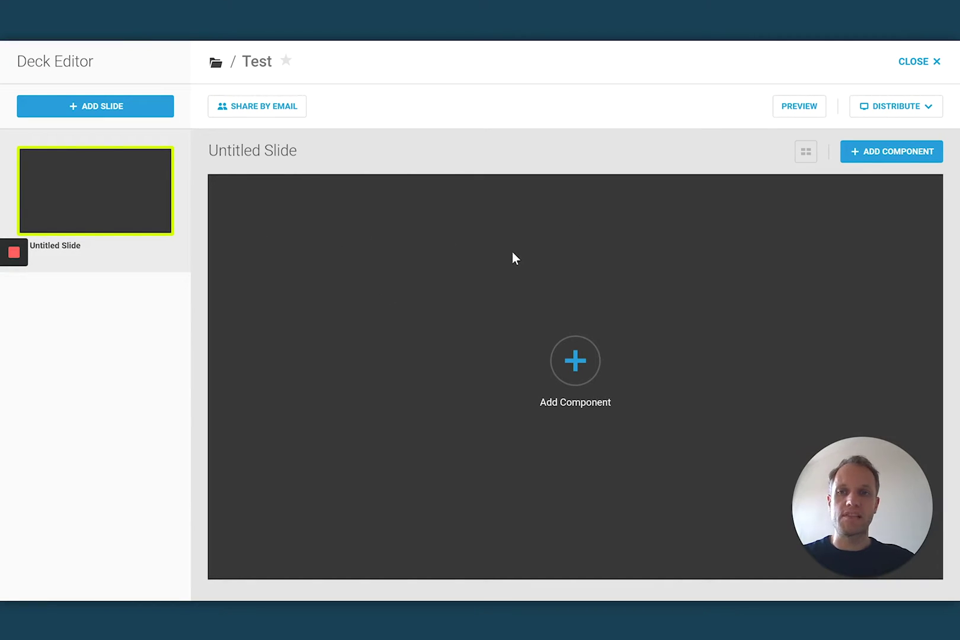
- Add the quintly Best Performing Posts component to the empty slide
click(876, 155)
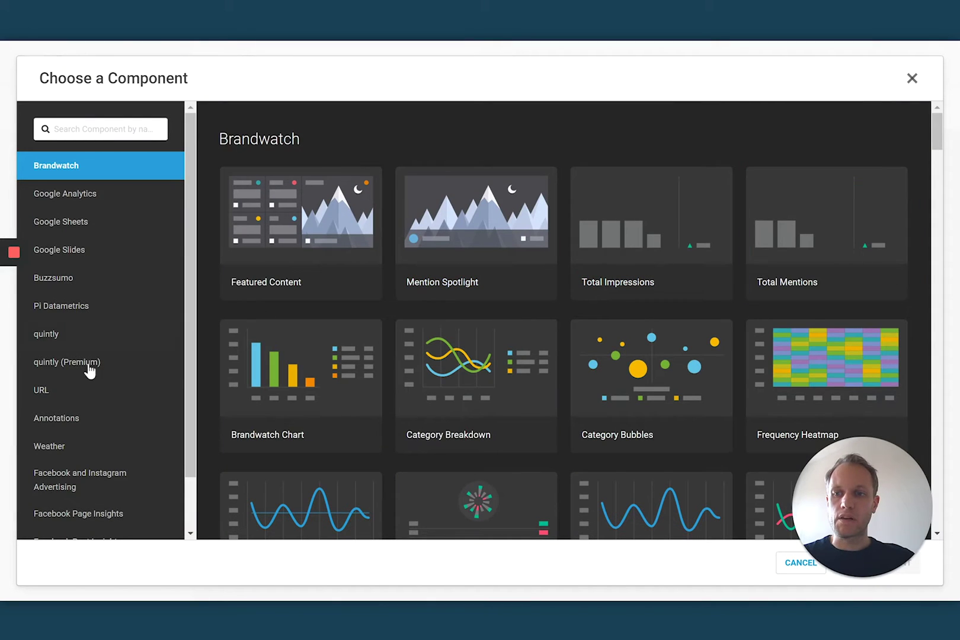
click(76, 337)
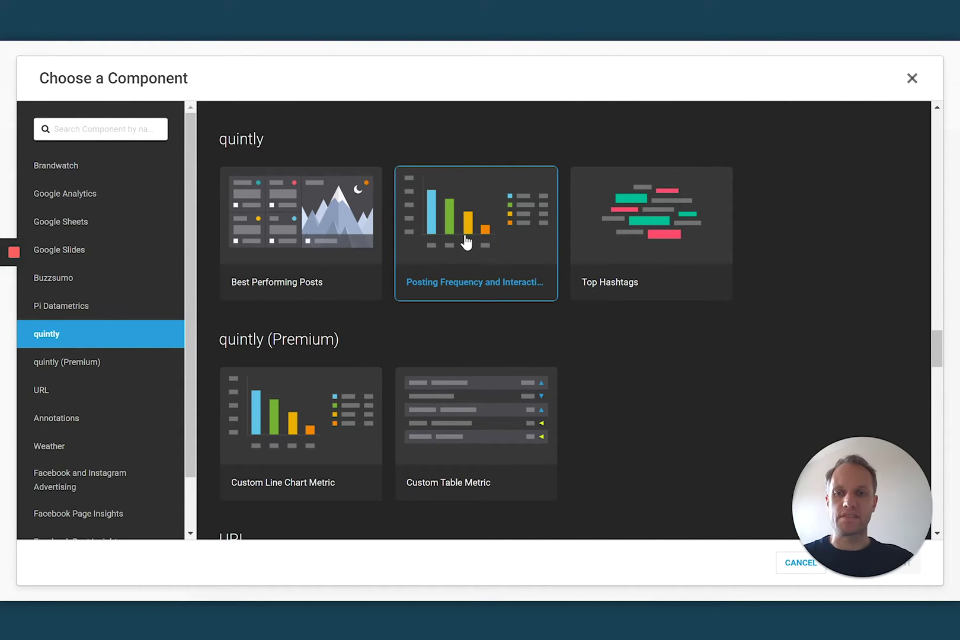
click(113, 372)
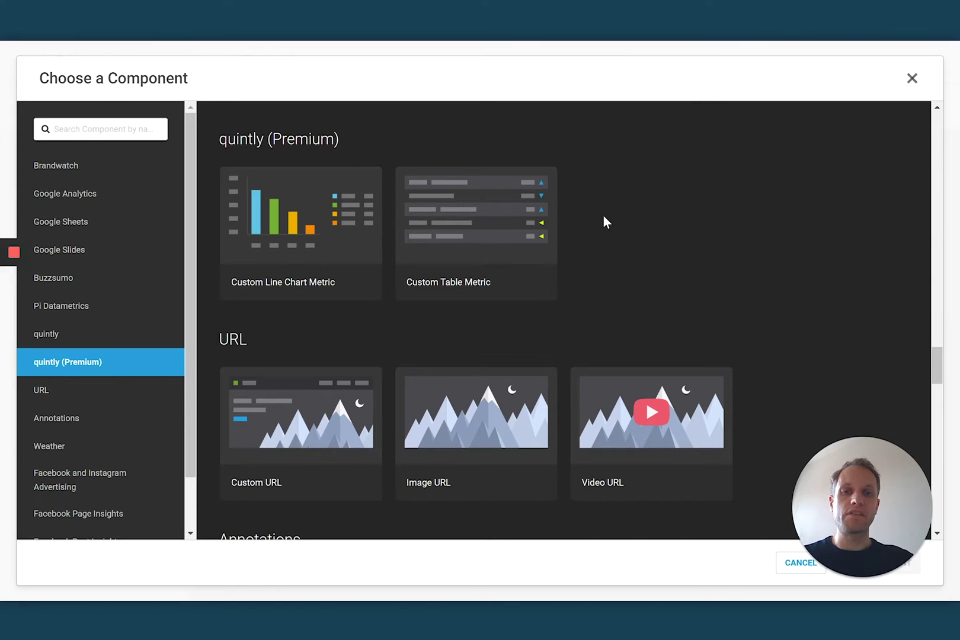
click(320, 210)
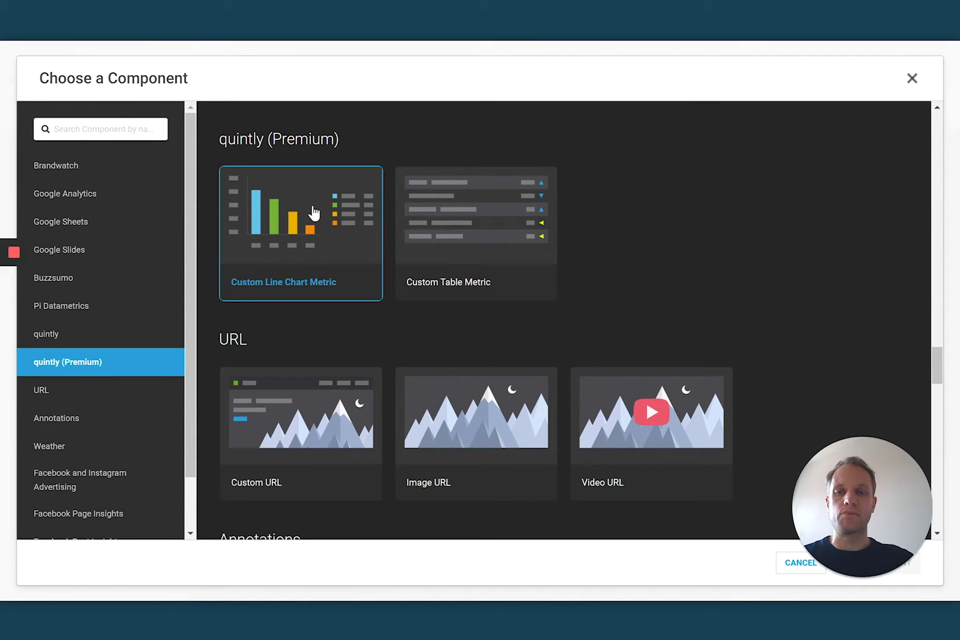
click(83, 338)
click(303, 234)
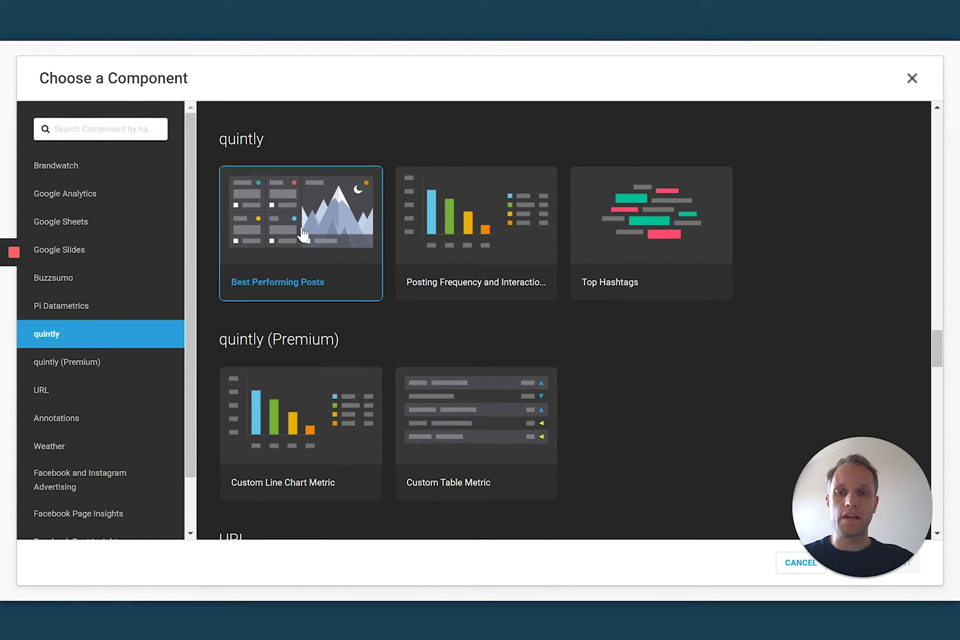
click(304, 234)
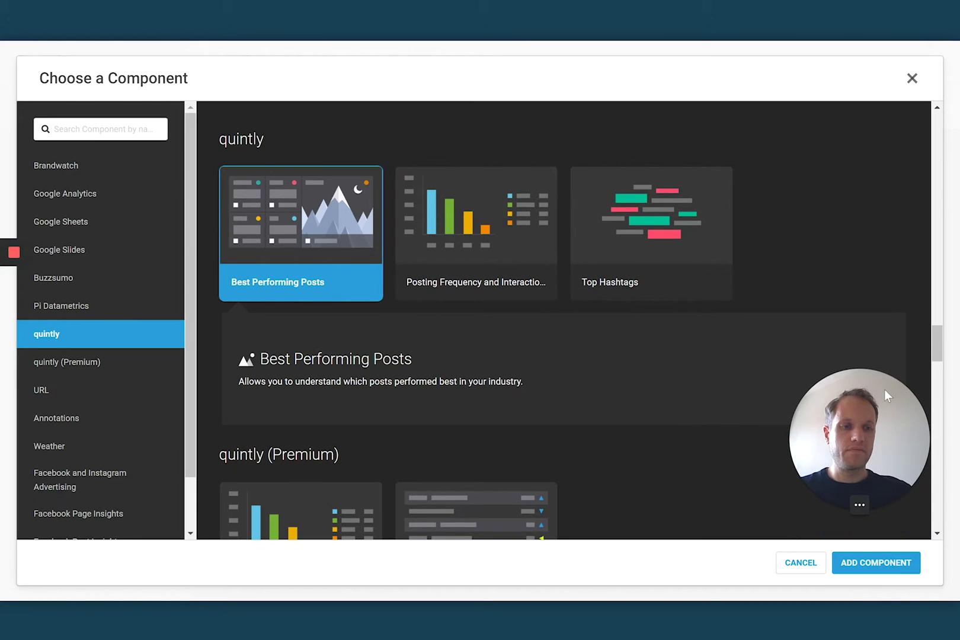
click(897, 562)
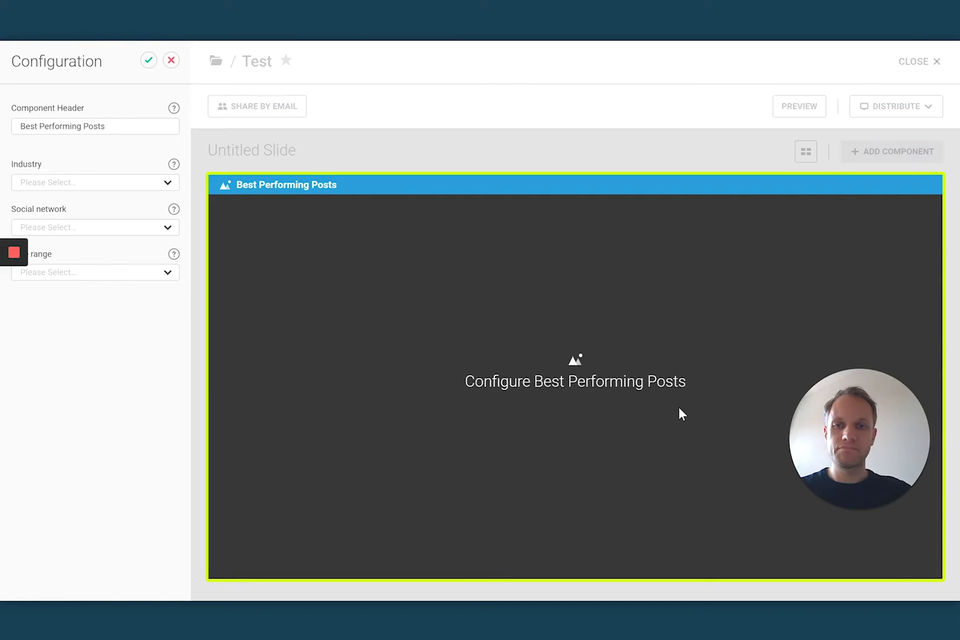
- Configure the Best Performing Posts component for the Airlines industry, Facebook and the last month, and apply the configuration
click(167, 187)
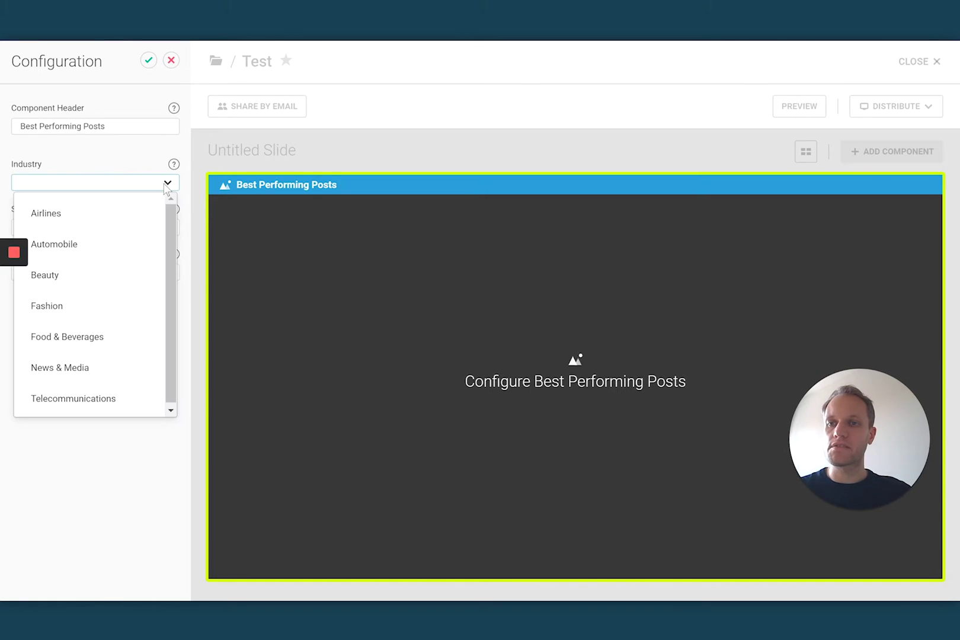
click(77, 222)
click(167, 227)
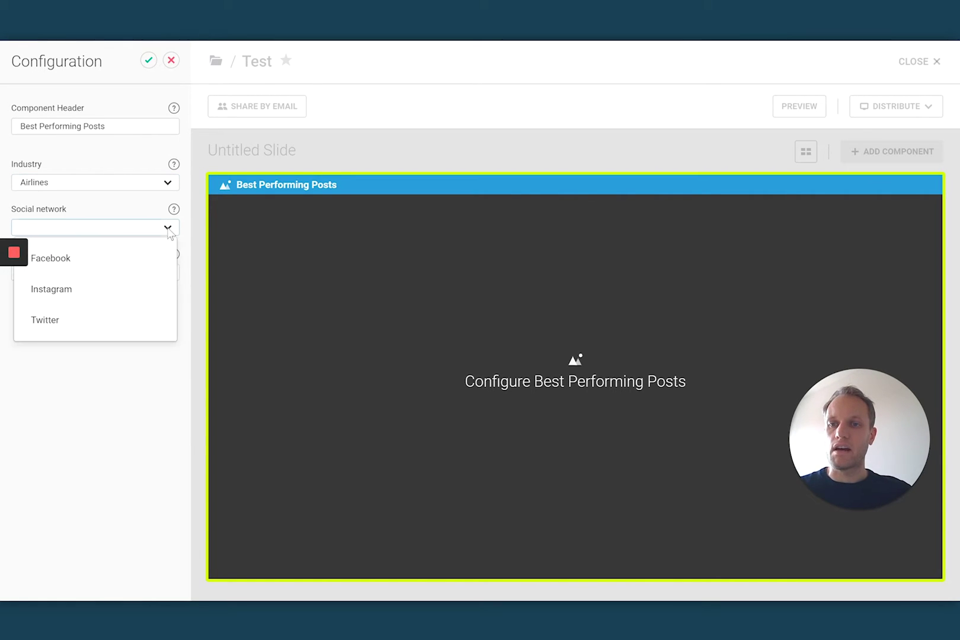
click(107, 263)
click(166, 272)
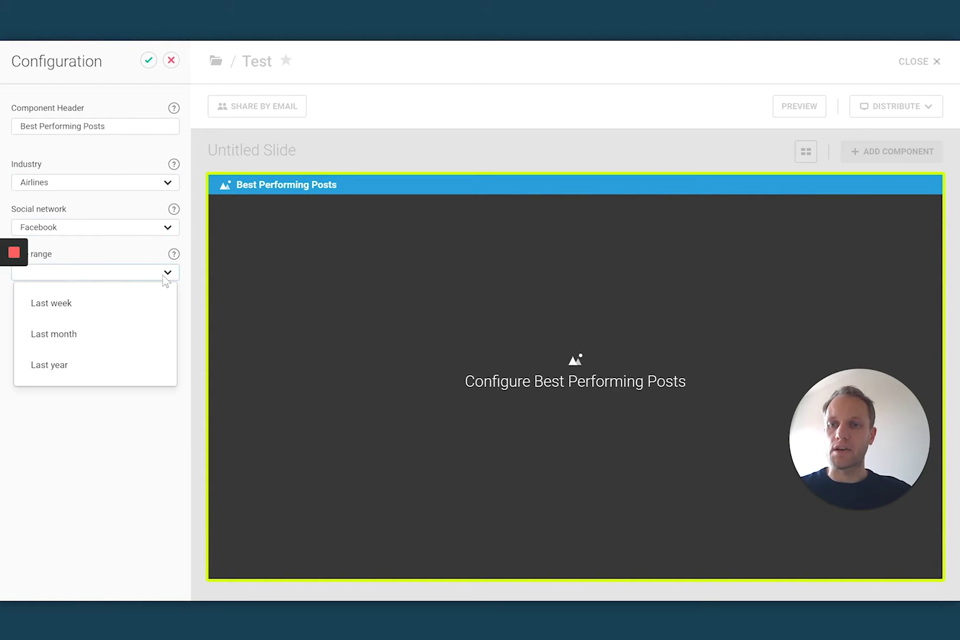
click(99, 336)
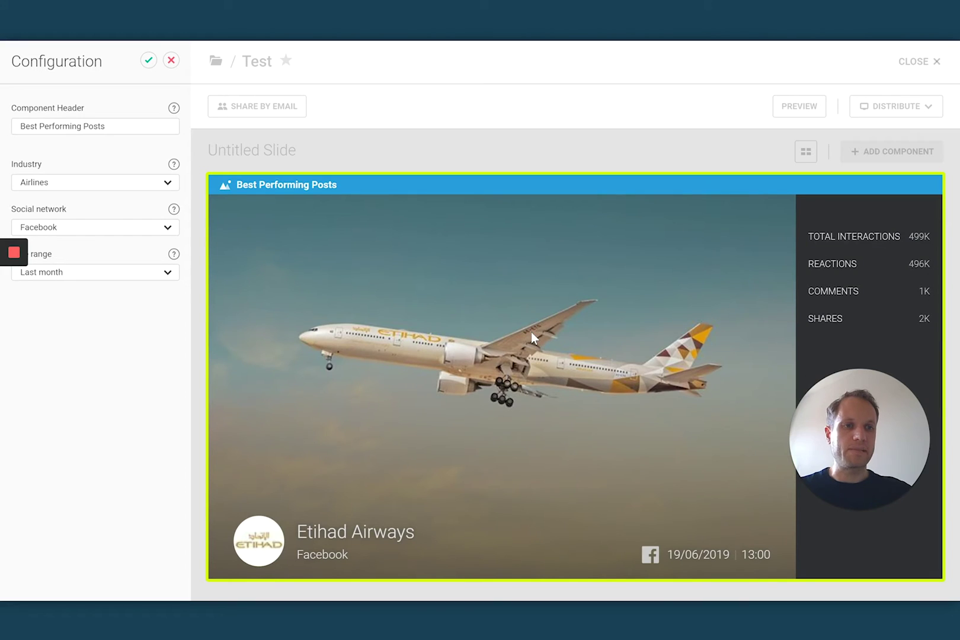
click(148, 61)
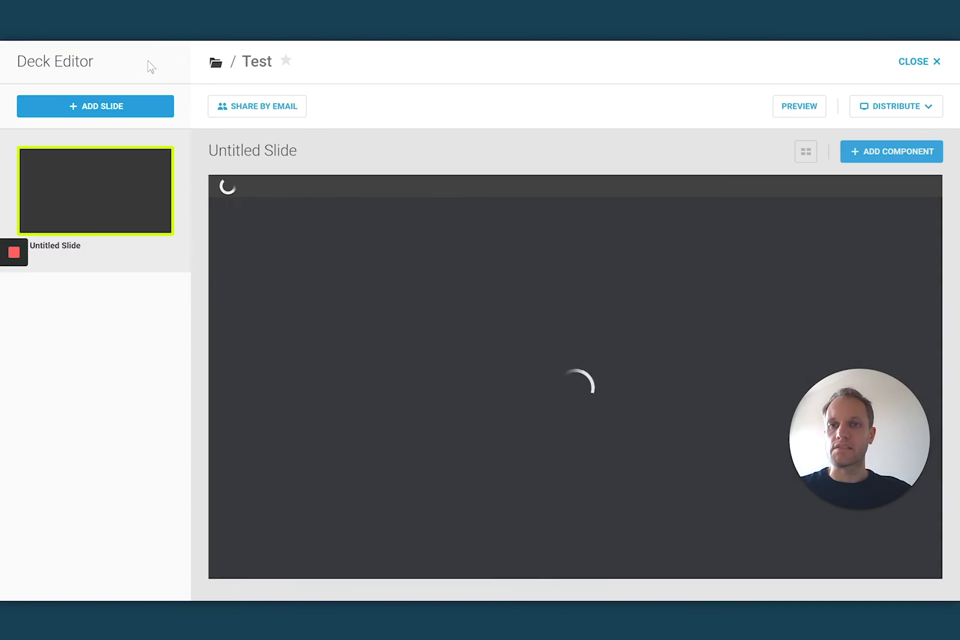
- Rename the untitled slide as "Best performing post"
click(260, 148)
text(Best oe)
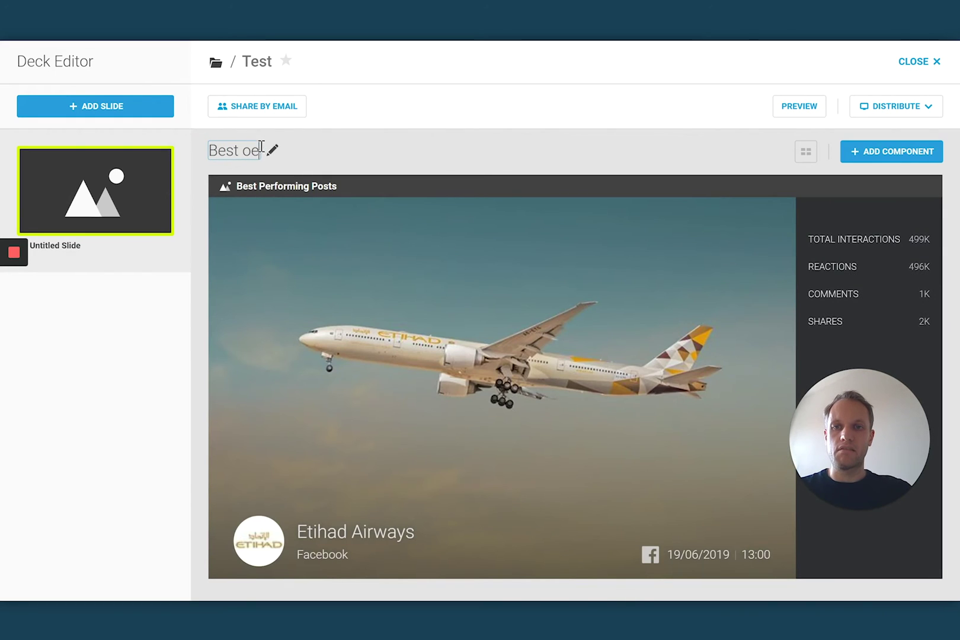
key(BackSpace)
key(BackSpace)
text(performing post)
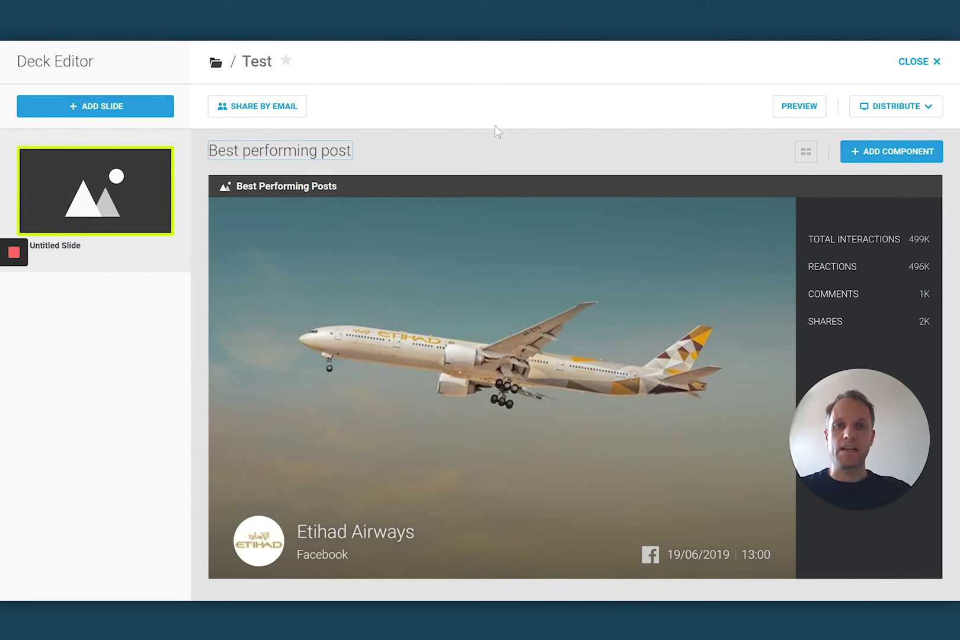
key(Return)
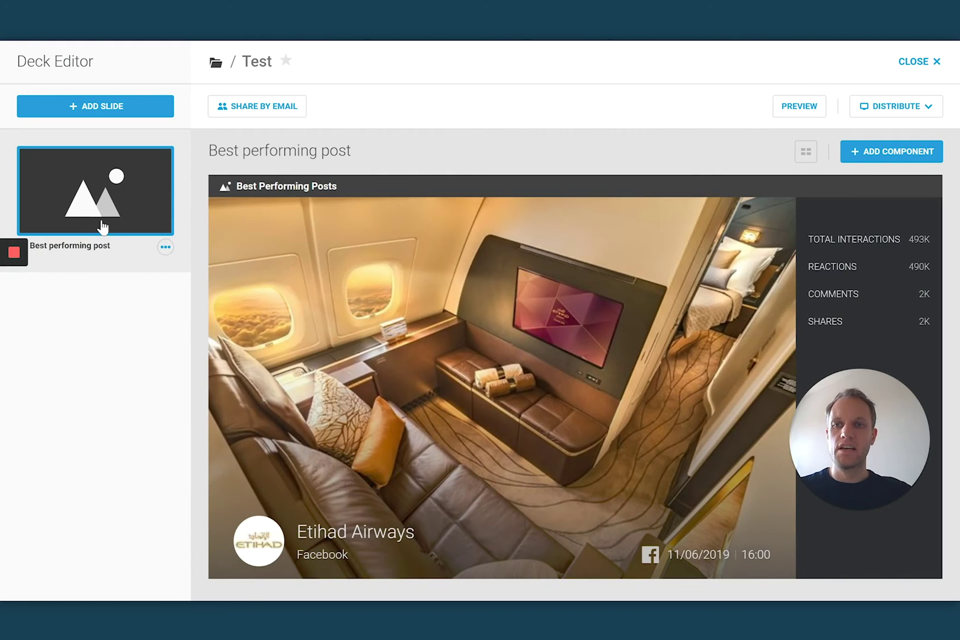
- Add a second slide containing the quintly (Premium) Custom Table Metric component
click(98, 113)
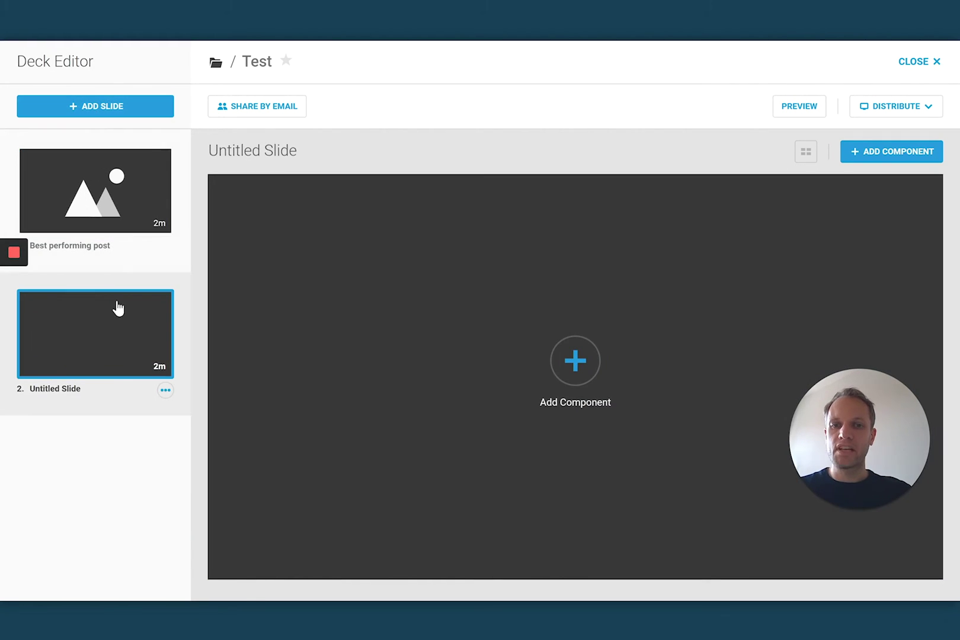
click(870, 152)
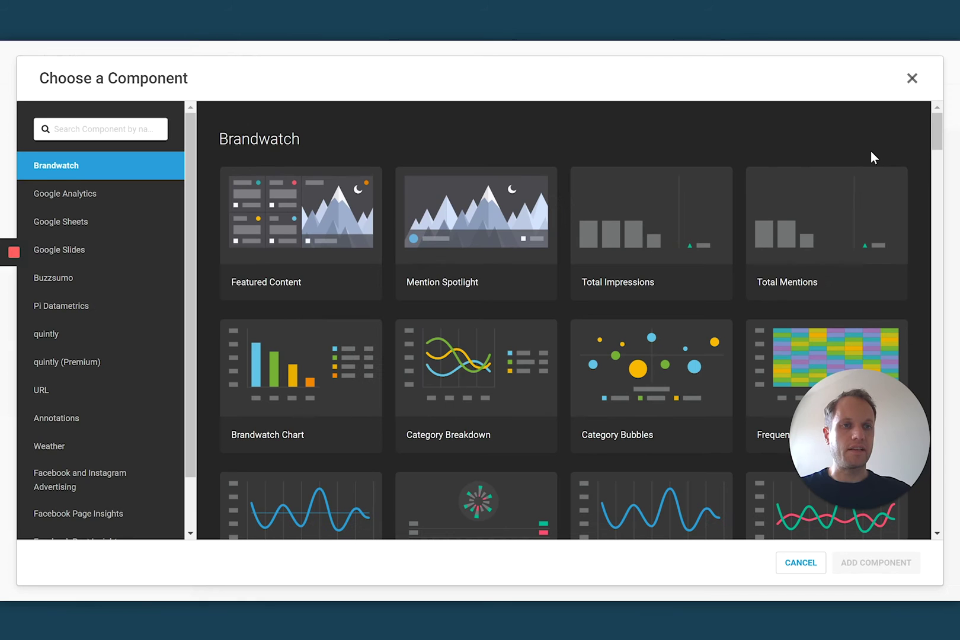
click(72, 368)
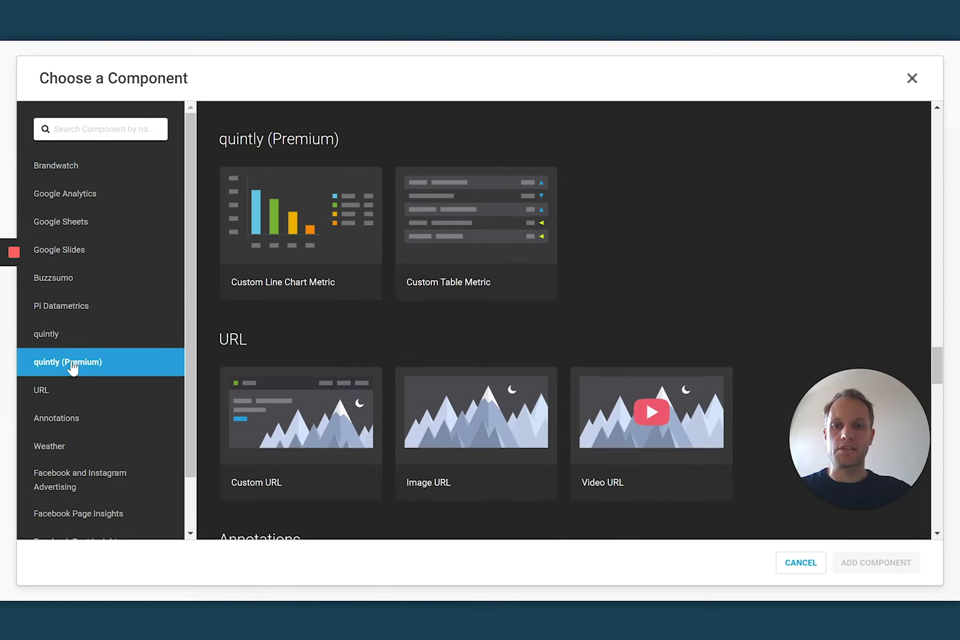
click(290, 256)
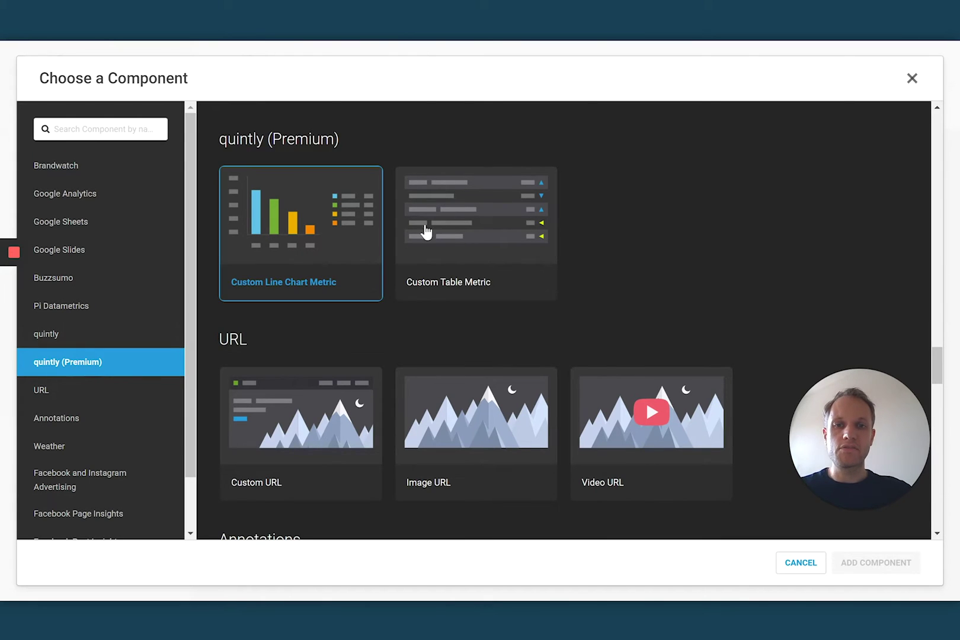
click(334, 244)
click(276, 246)
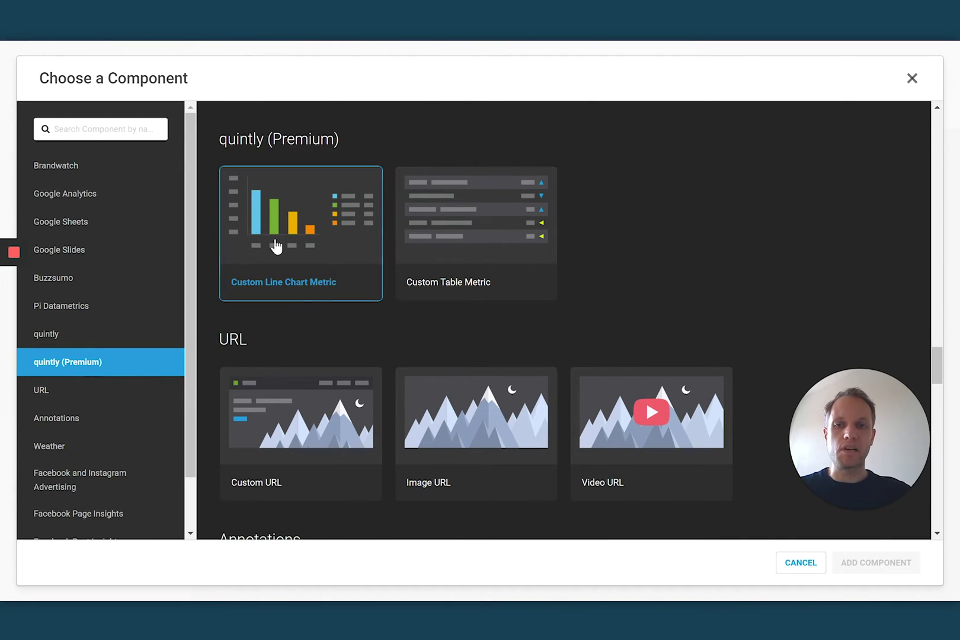
click(448, 247)
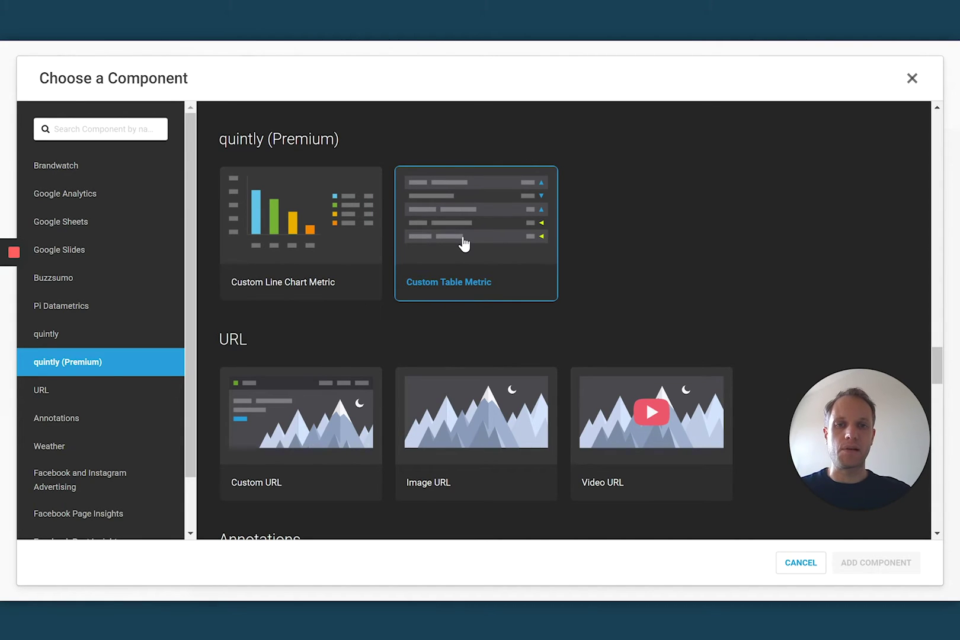
click(464, 243)
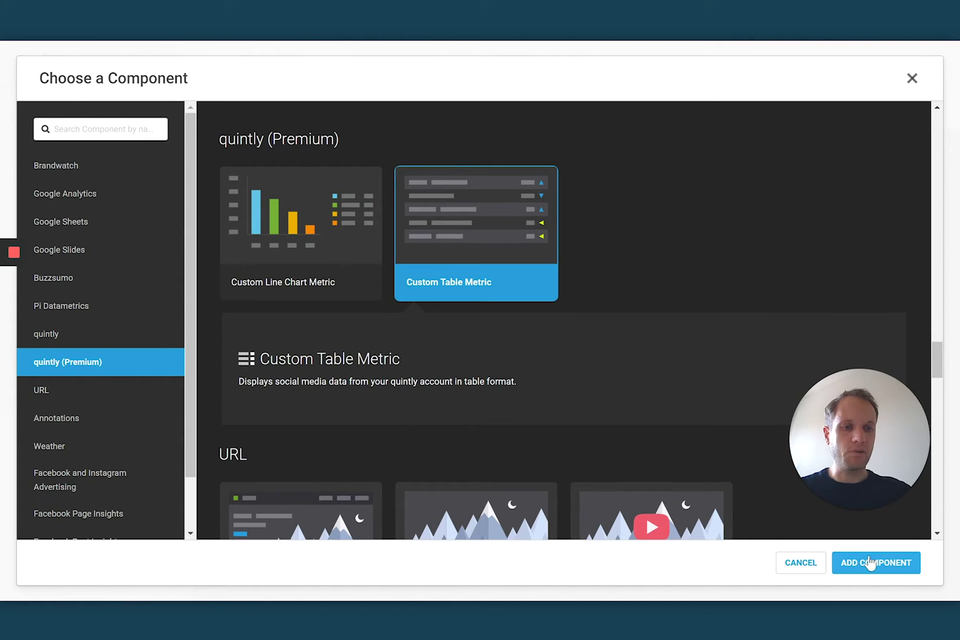
click(868, 561)
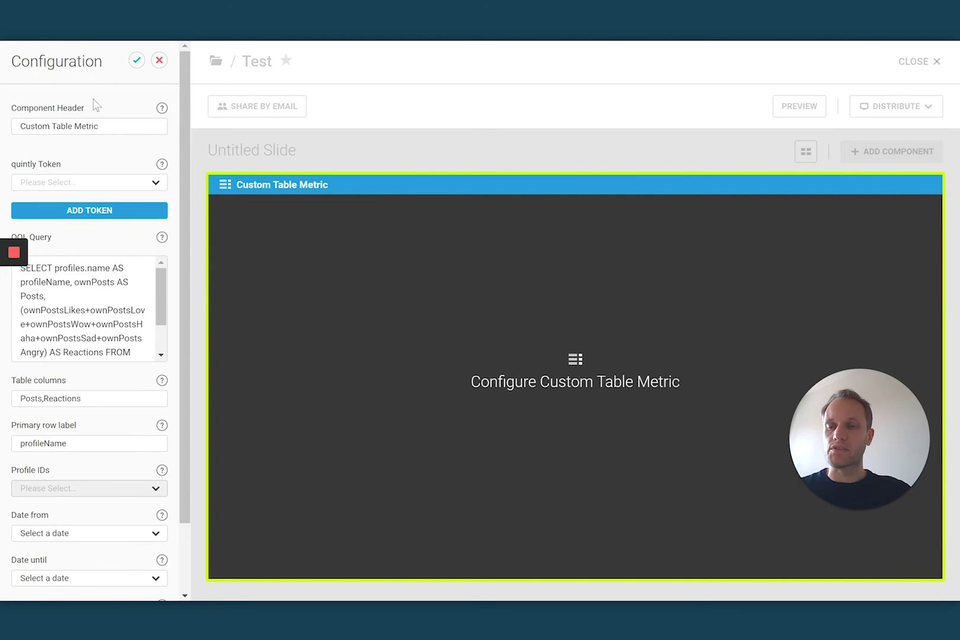
- Select the second saved quintly token for the Custom Table Metric component
click(156, 187)
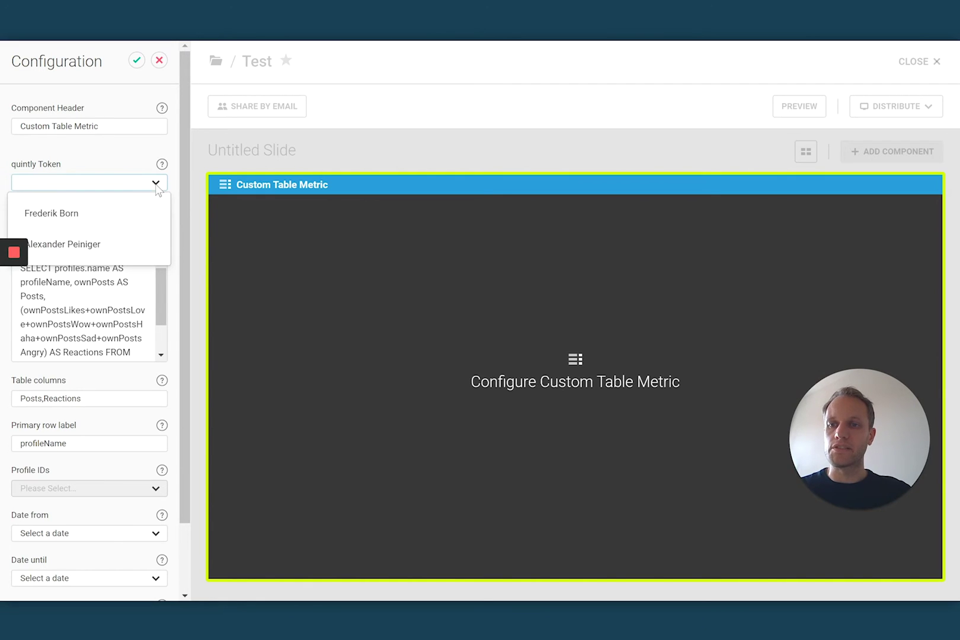
click(104, 247)
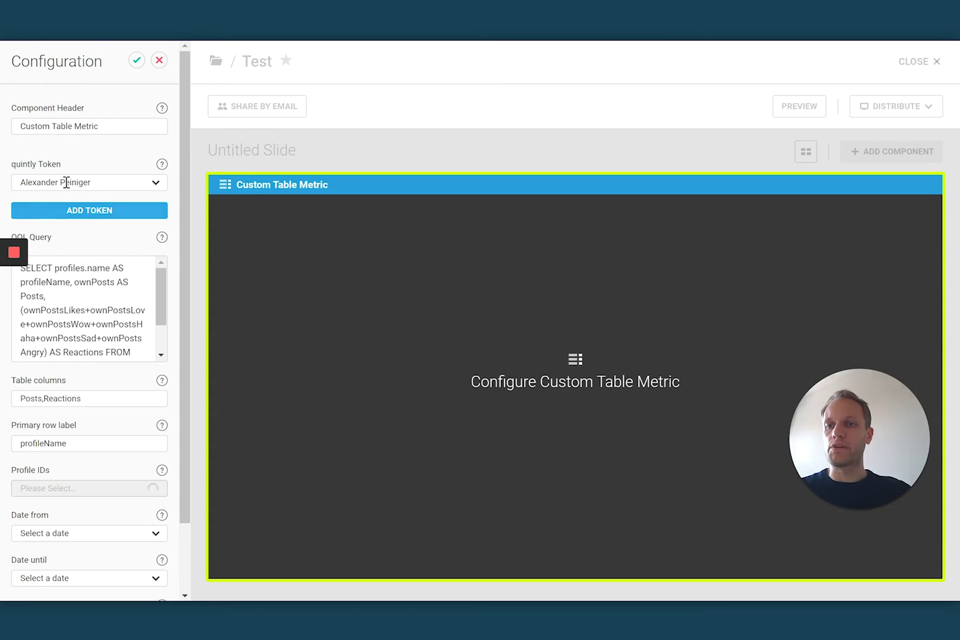
click(116, 183)
click(92, 246)
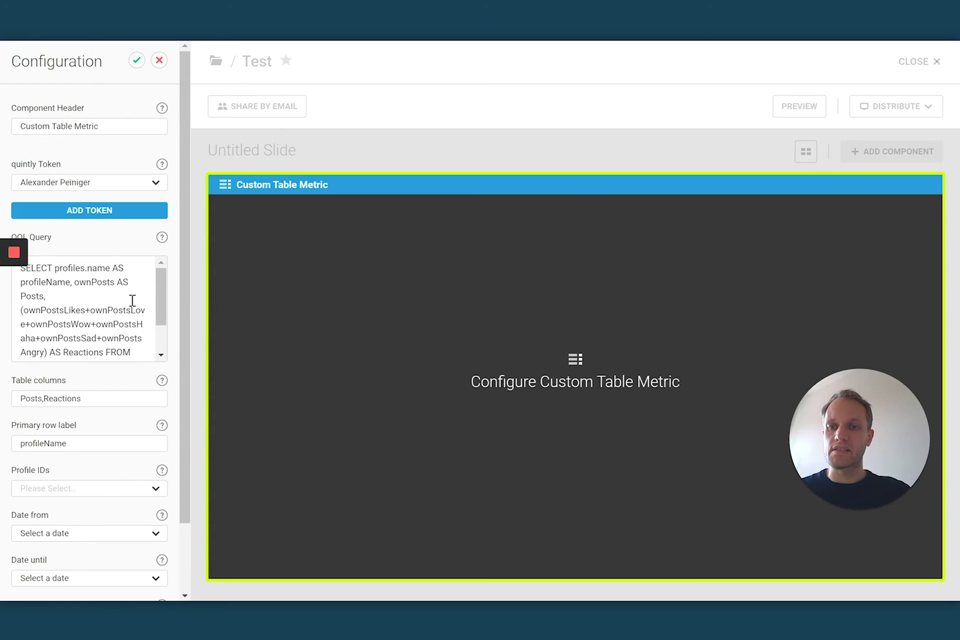
- Review the default QQL query, find profiles matching "audi" and add Audi USA (Facebook) to the table's profile IDs
scroll(132, 300, down, 5)
scroll(132, 301, up, 1)
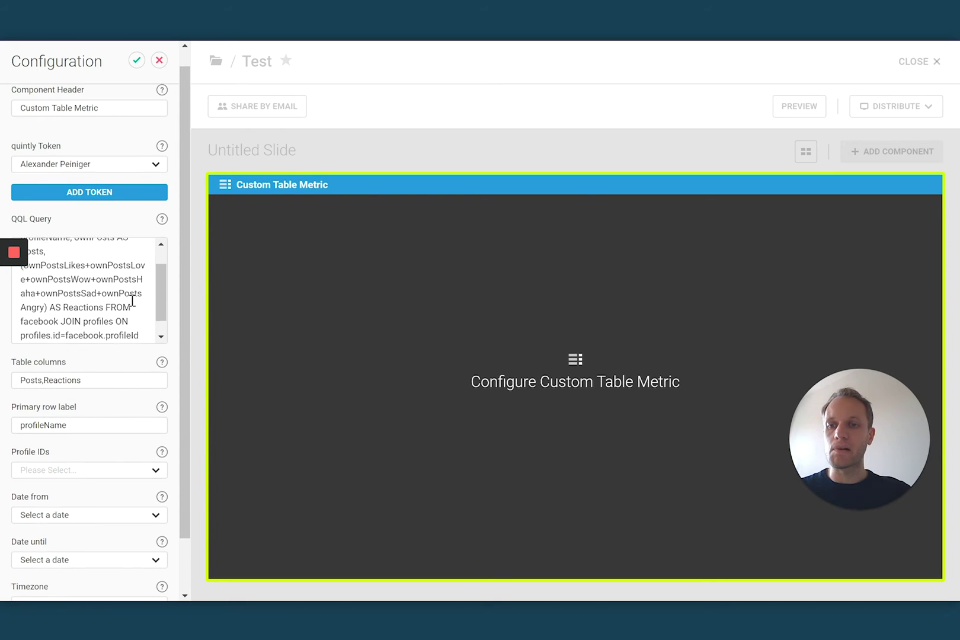
scroll(132, 301, up, 3)
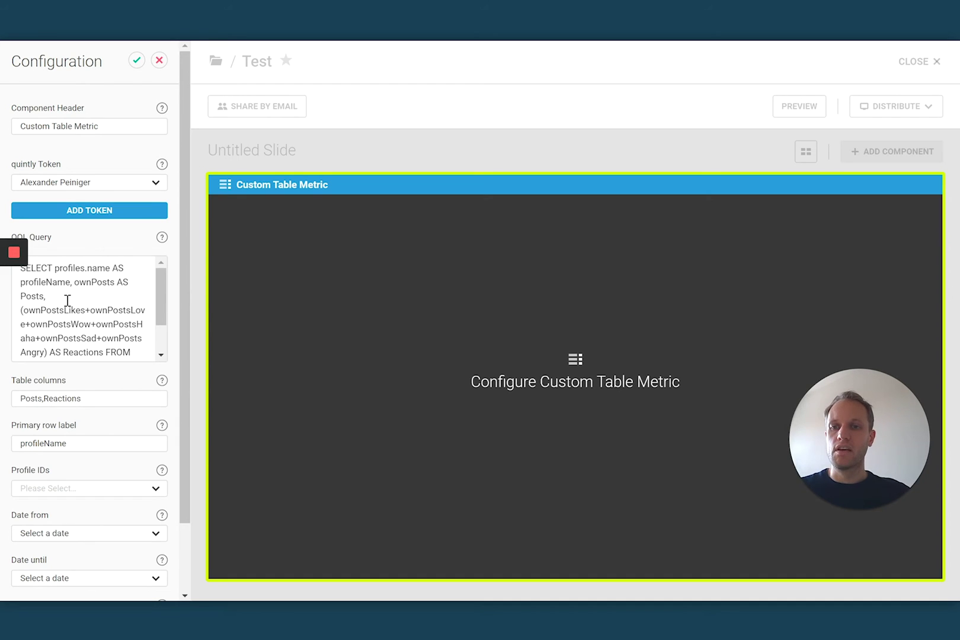
scroll(67, 301, down, 4)
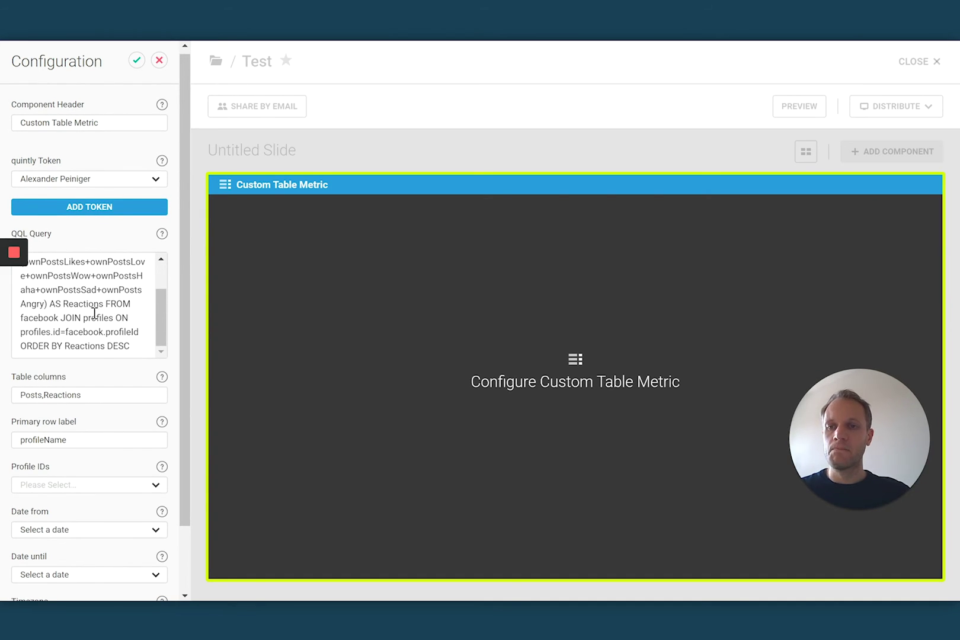
scroll(111, 318, down, 3)
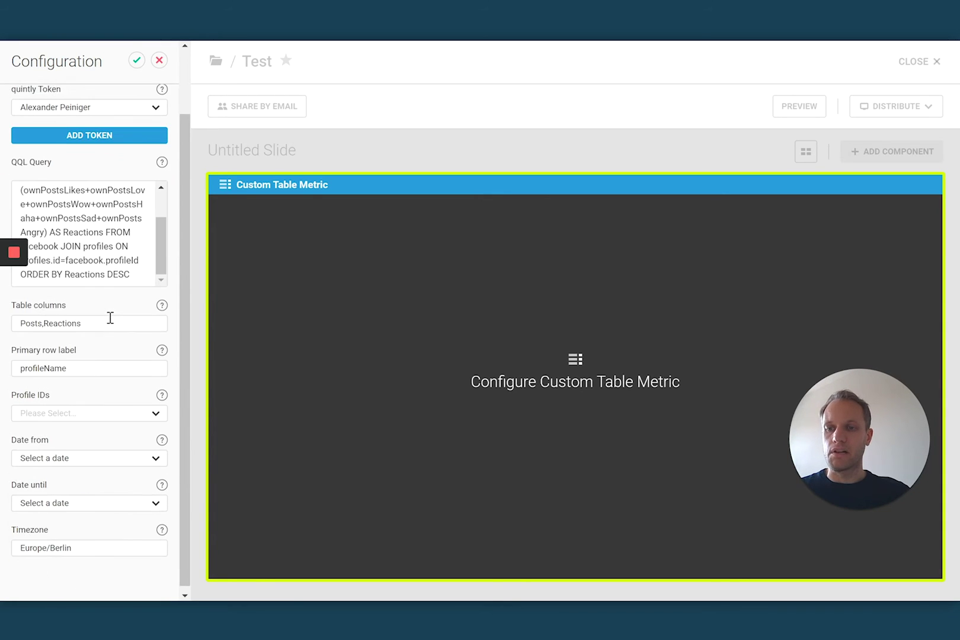
click(155, 410)
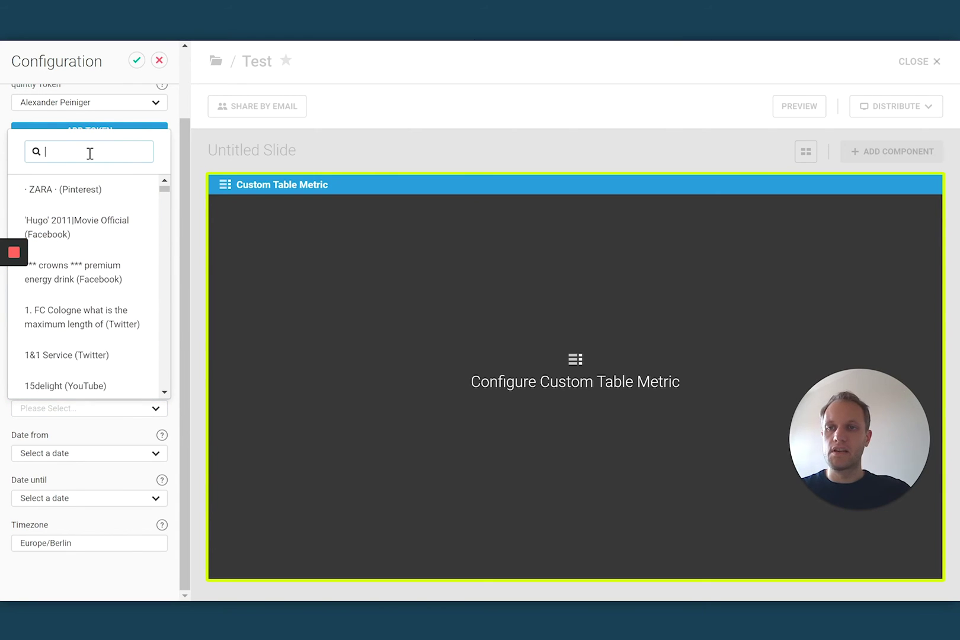
text(audi)
scroll(110, 314, down, 1)
scroll(110, 314, down, 1)
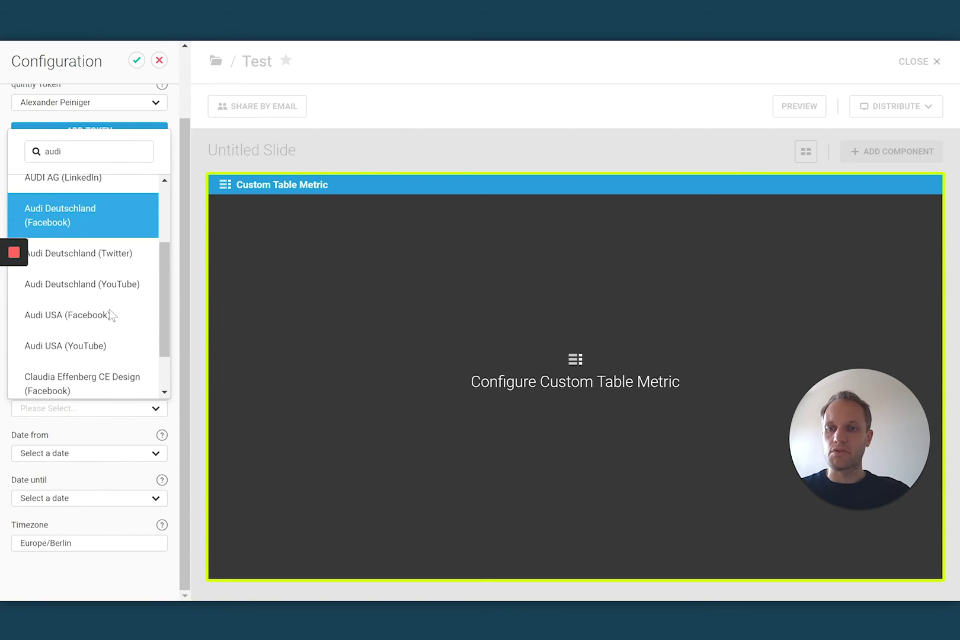
click(81, 320)
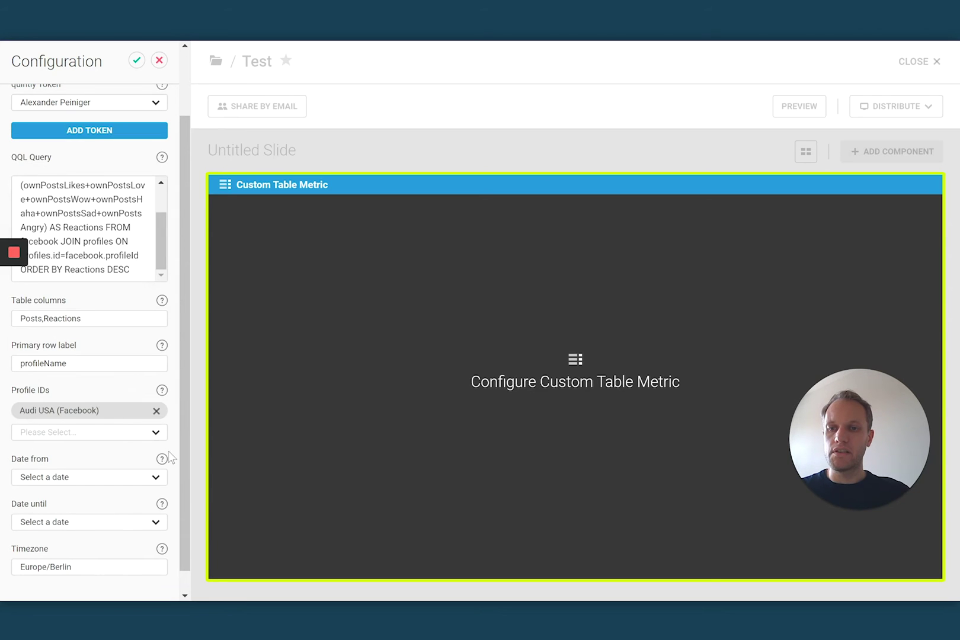
- Find profiles matching "bmw" and add BMW Default Page (Facebook) to the table's profile IDs
click(157, 436)
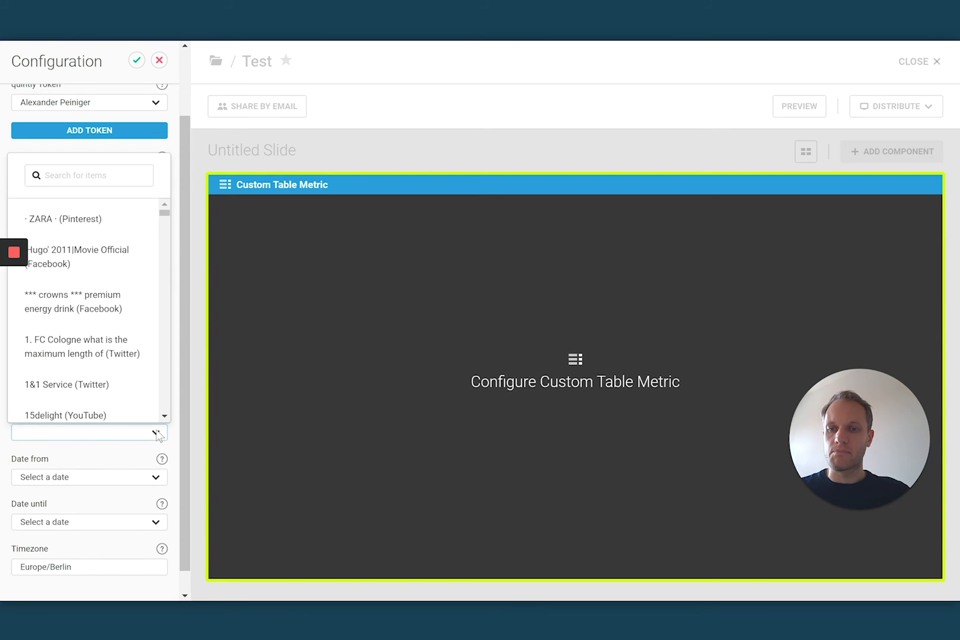
text(bmw)
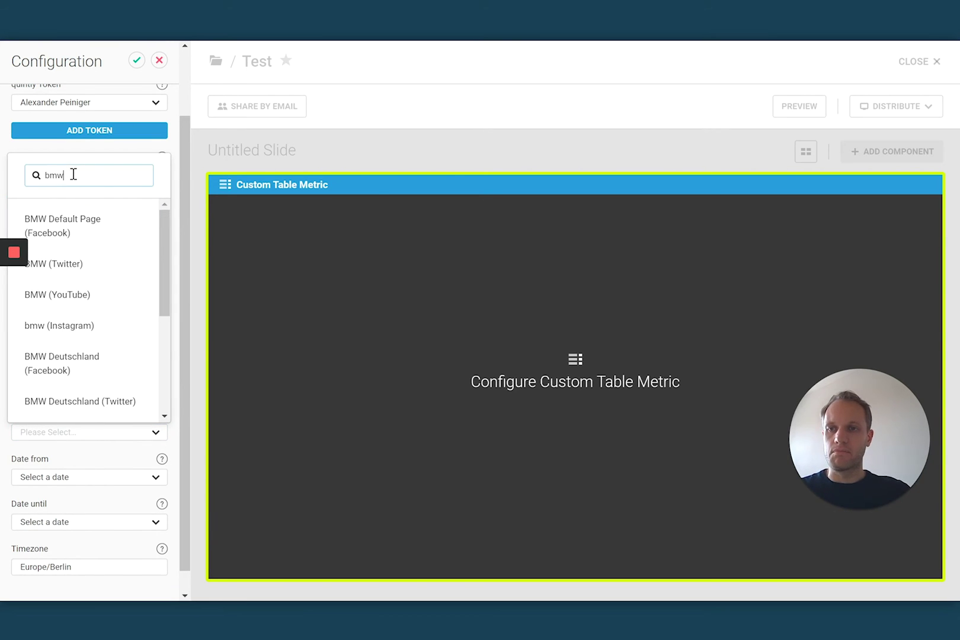
click(82, 234)
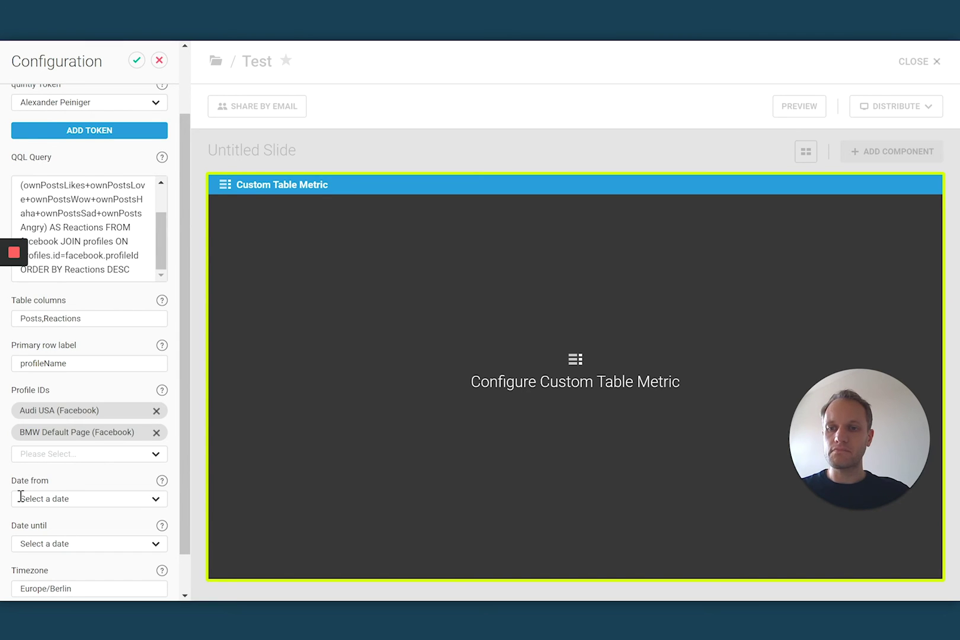
- Set the table's date range from 1 June 2019 until 3 July 2019 and apply the component configuration
click(85, 500)
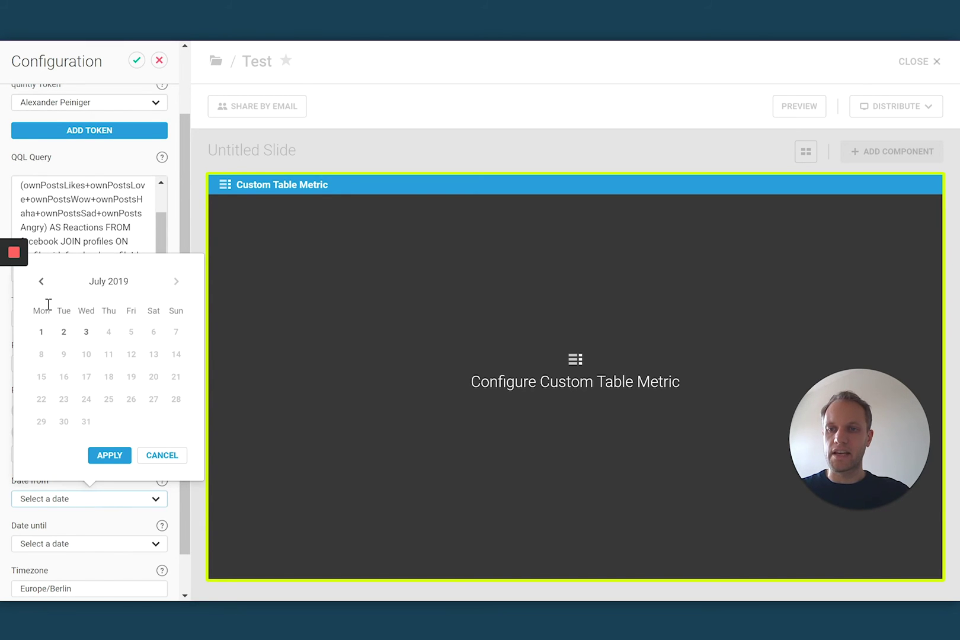
click(40, 283)
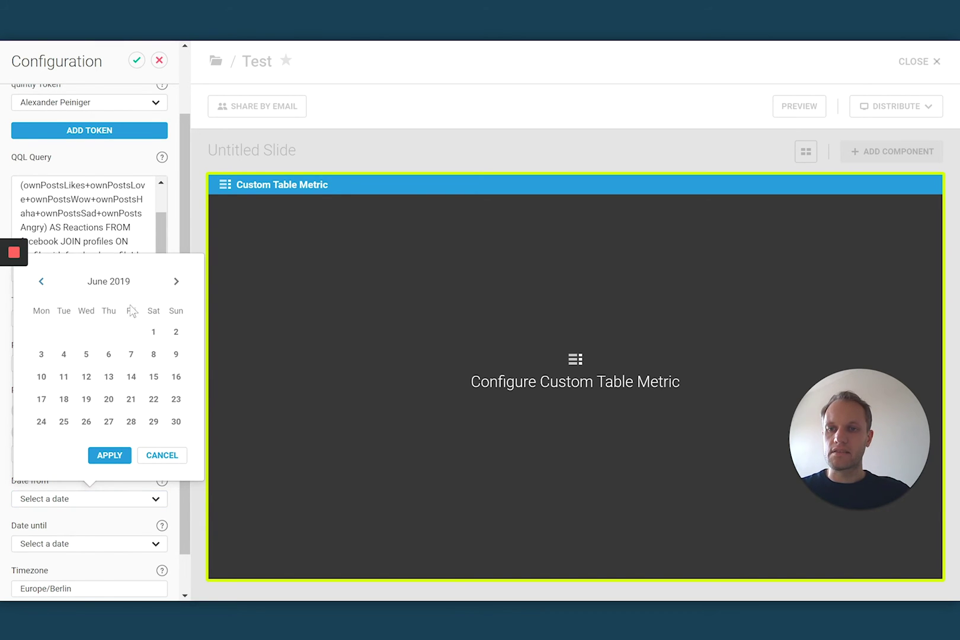
click(153, 333)
click(116, 455)
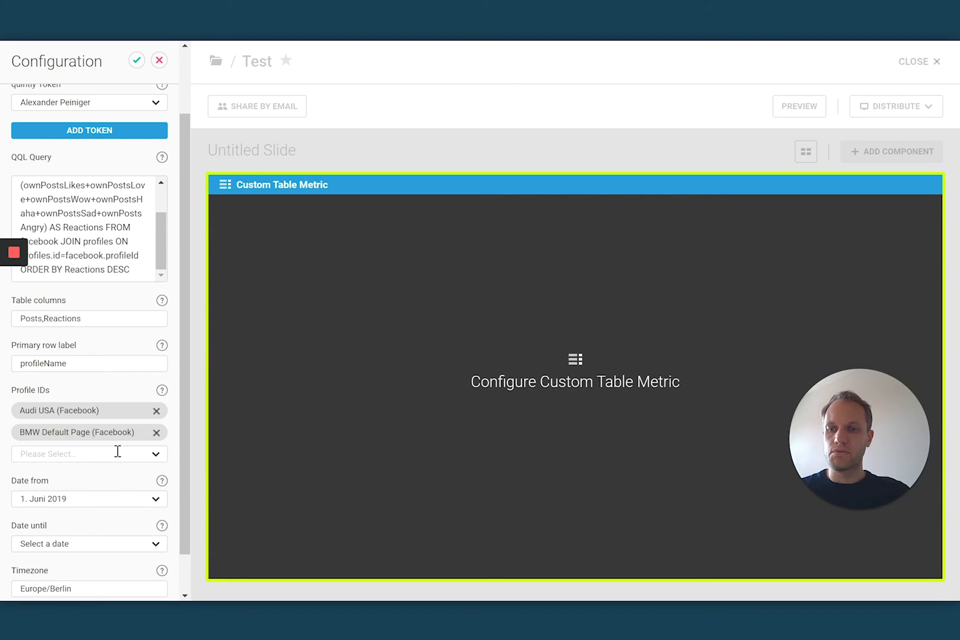
click(156, 545)
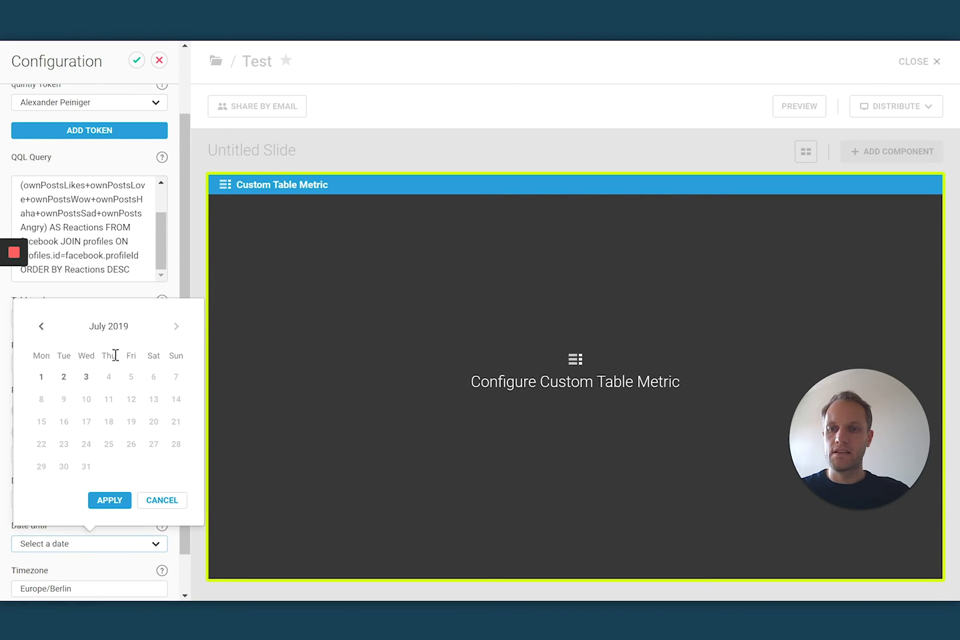
click(87, 379)
click(109, 500)
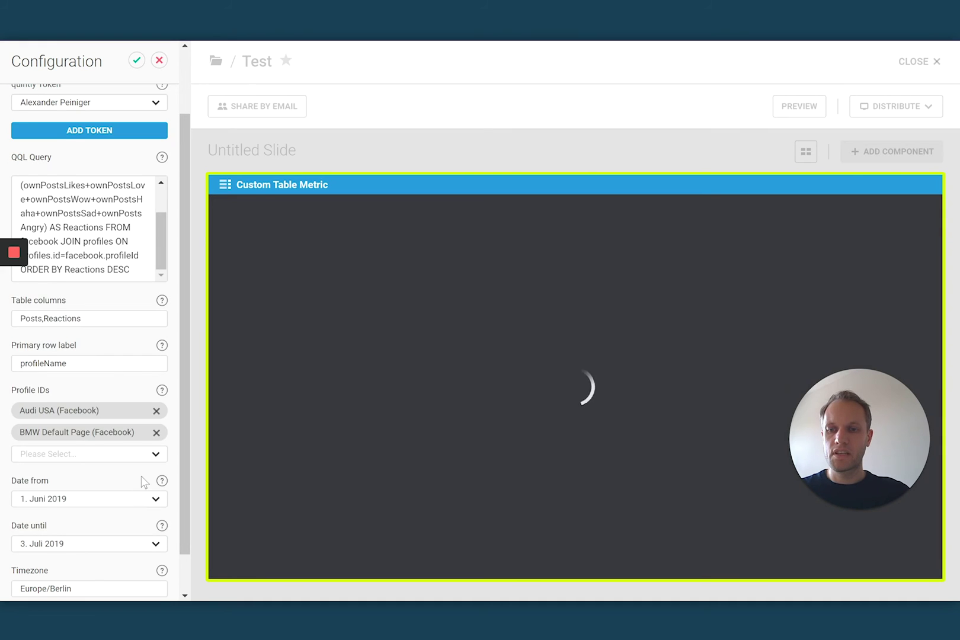
scroll(143, 479, down, 1)
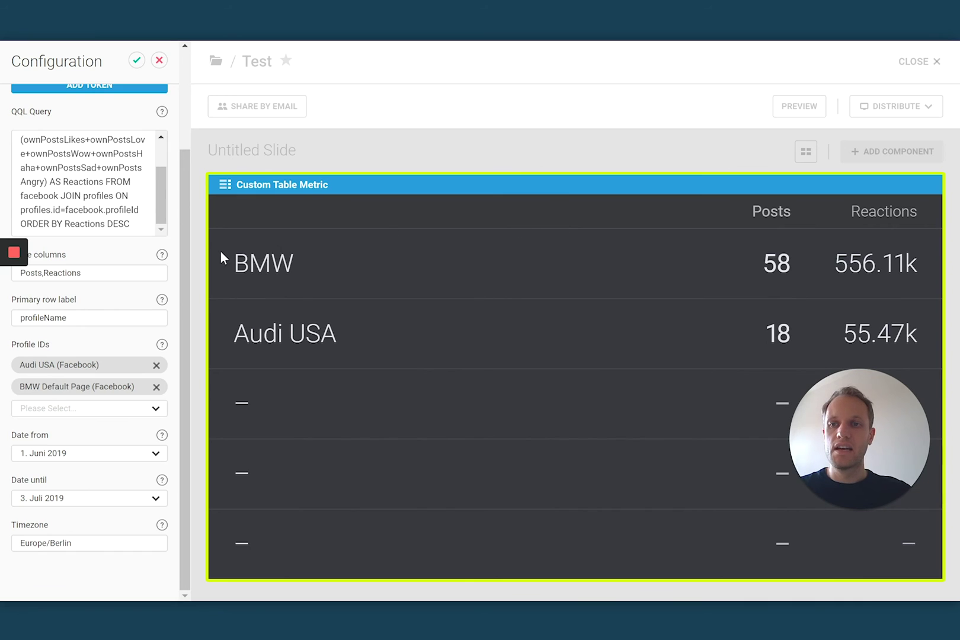
scroll(89, 223, up, 2)
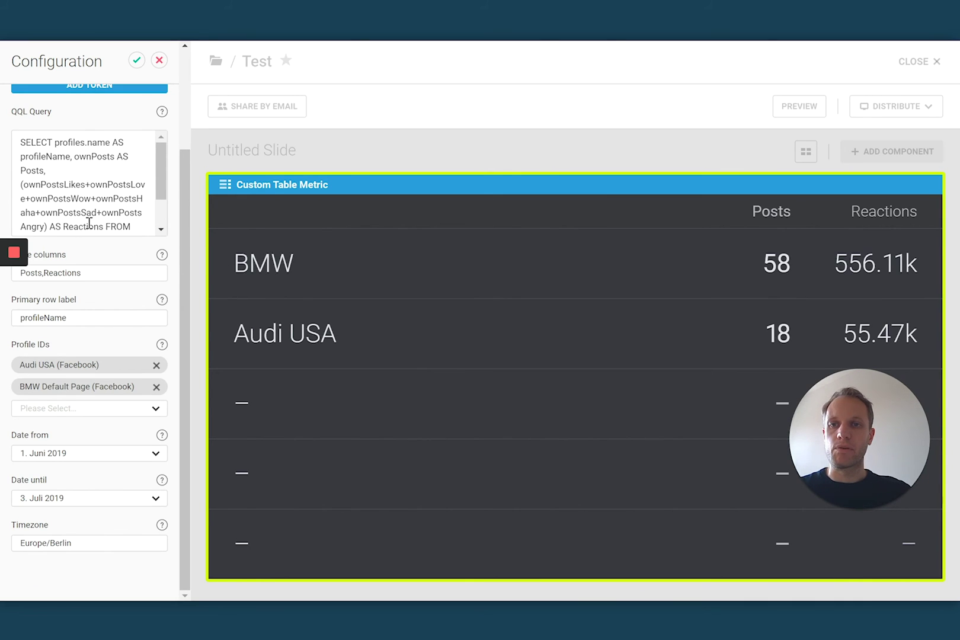
click(142, 61)
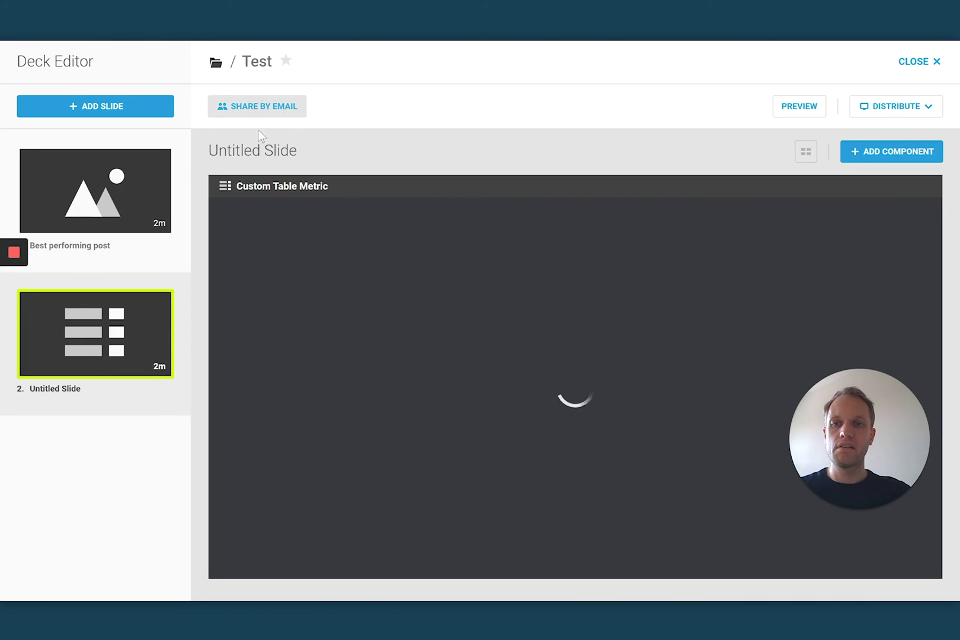
- Rename the second slide as "Key metrics (quintly account data)"
double_click(249, 155)
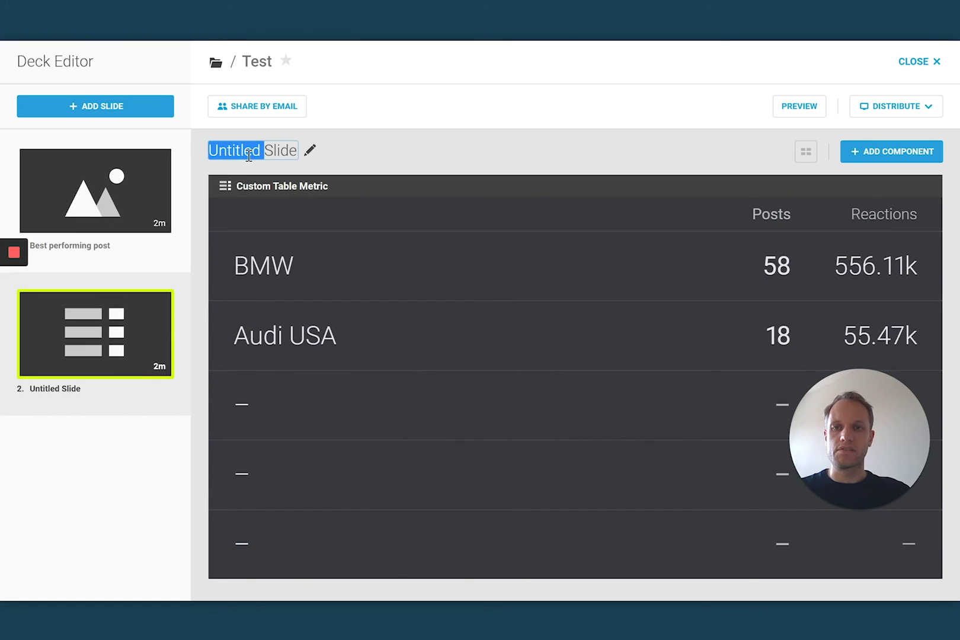
triple_click(248, 155)
text(Key m)
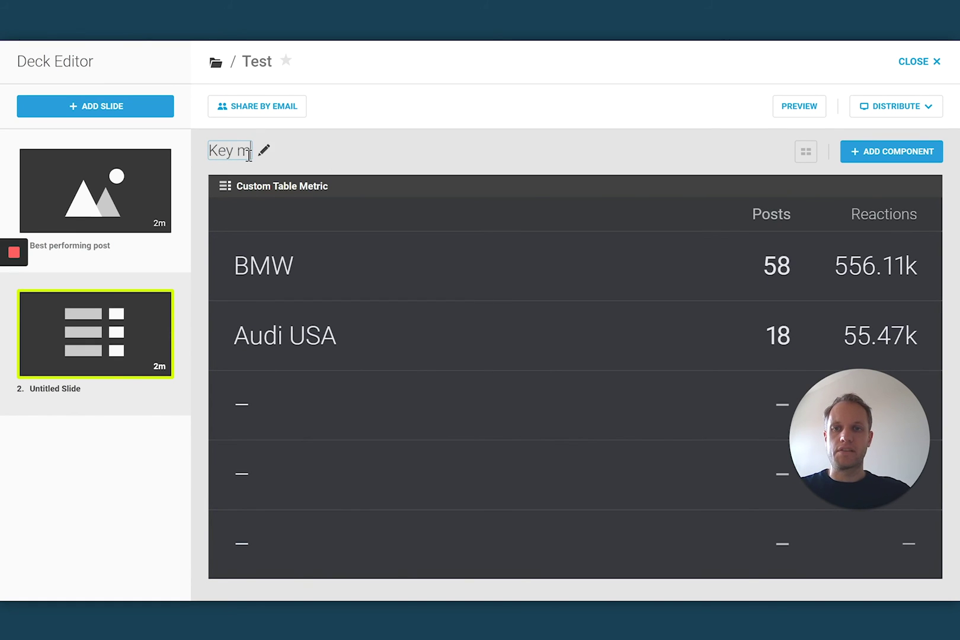
text(etrics (qu)
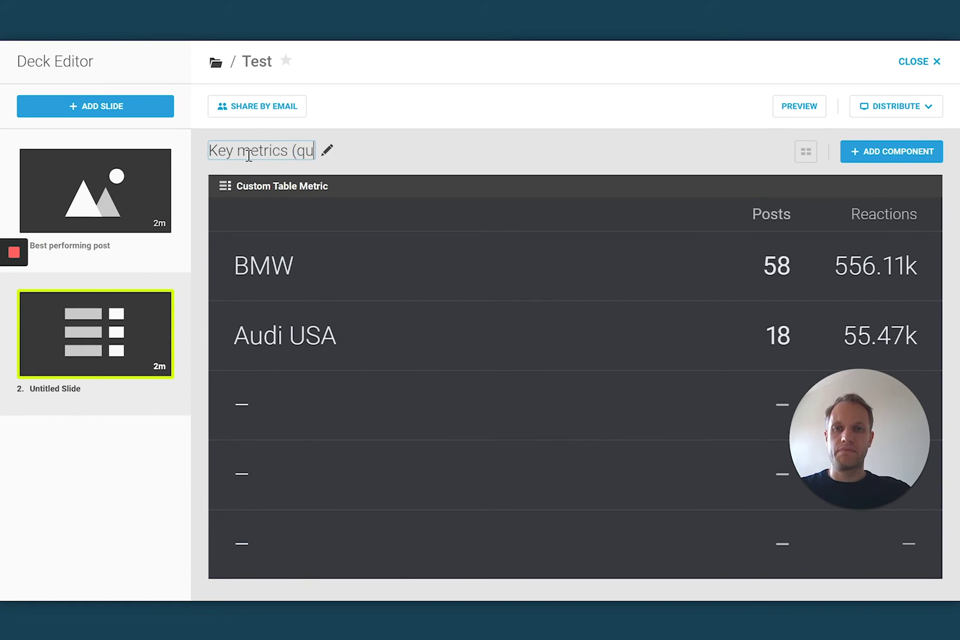
text(intly account data))
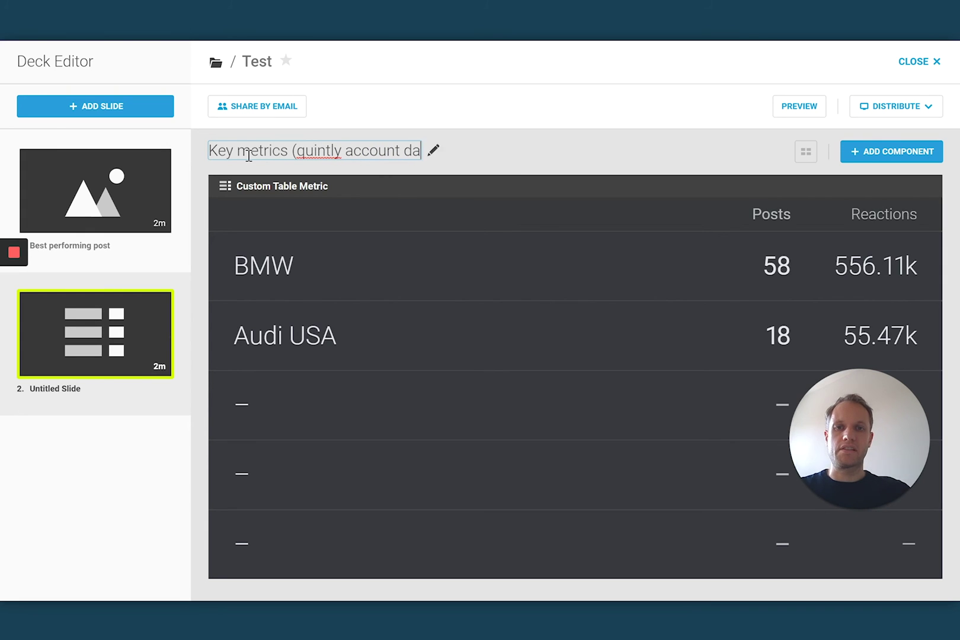
click(515, 163)
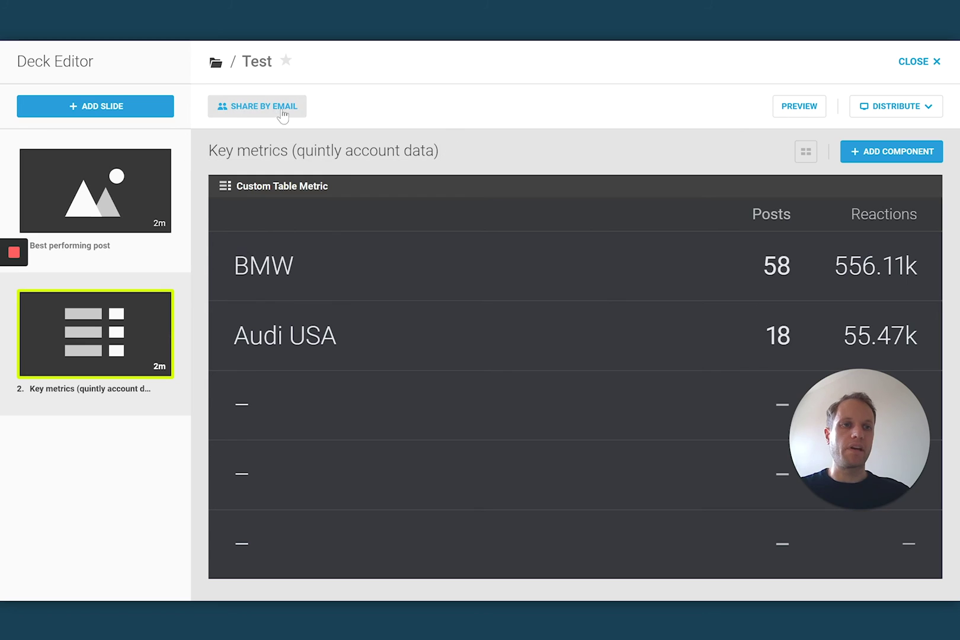